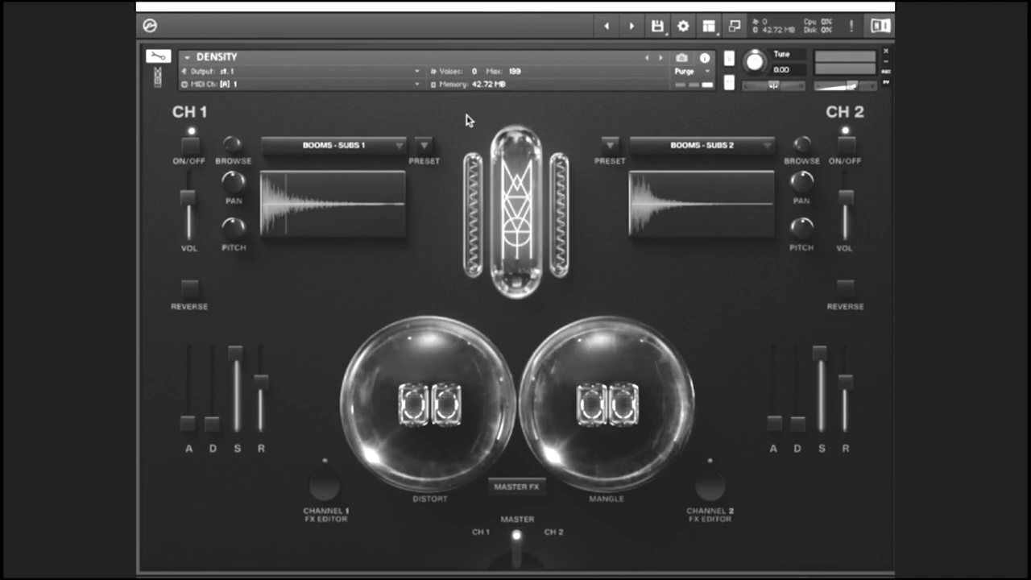
# - Look through the Braams and Reverse FX one-shot categories in the channel 1 source browser, leaving the loaded source in place
pyautogui.click(332, 145)
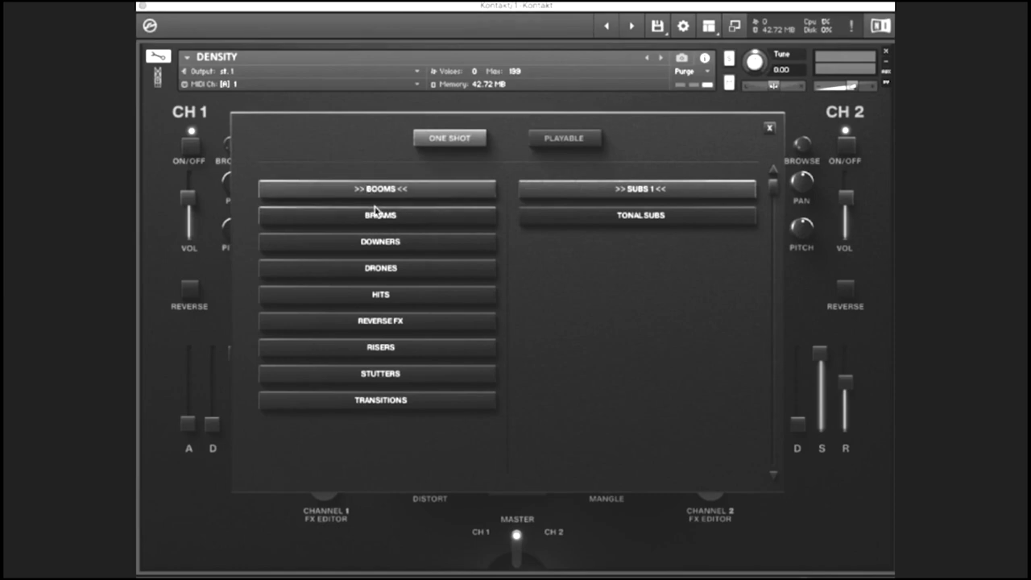
pyautogui.click(407, 218)
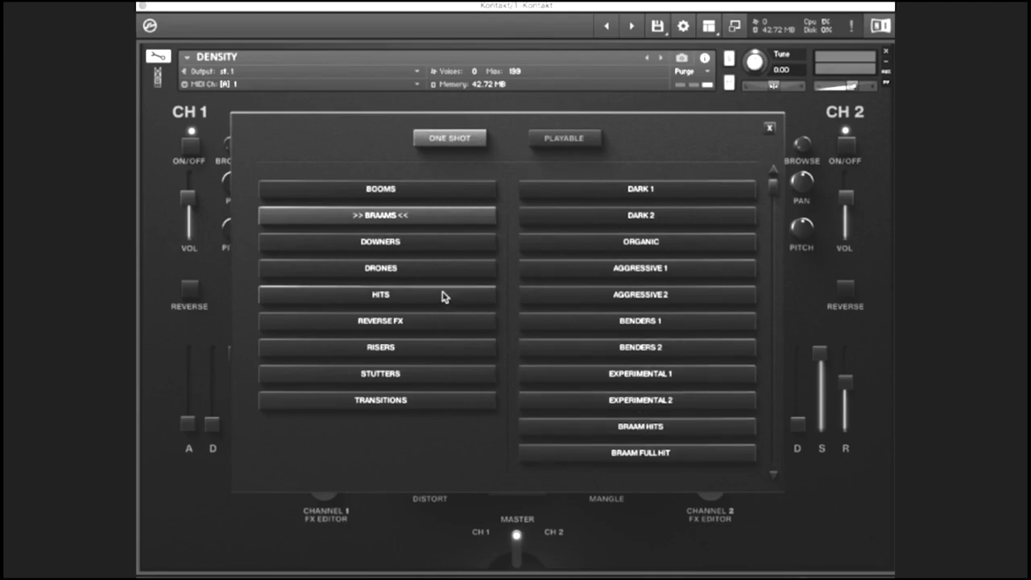
pyautogui.click(432, 323)
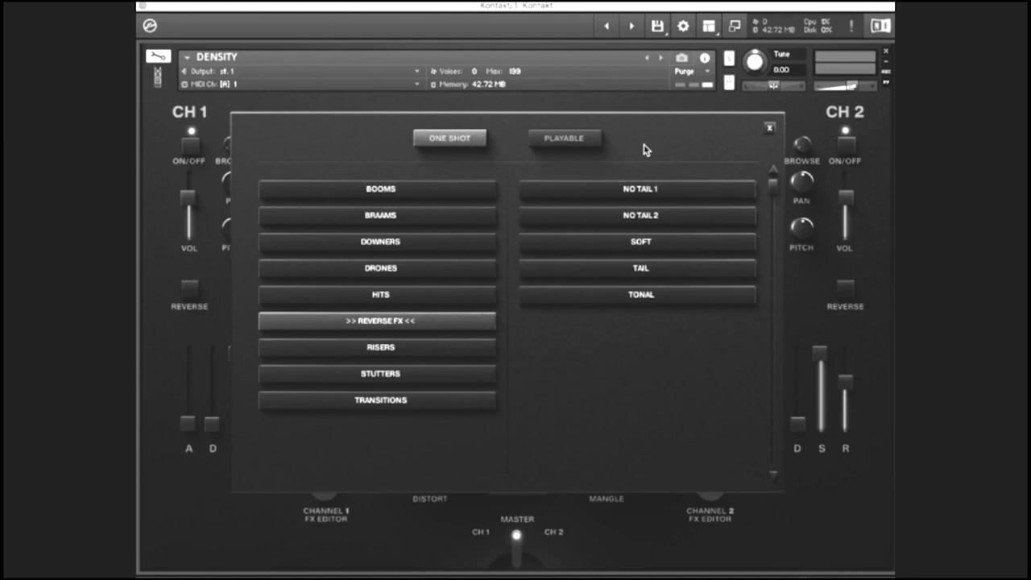
pyautogui.click(769, 129)
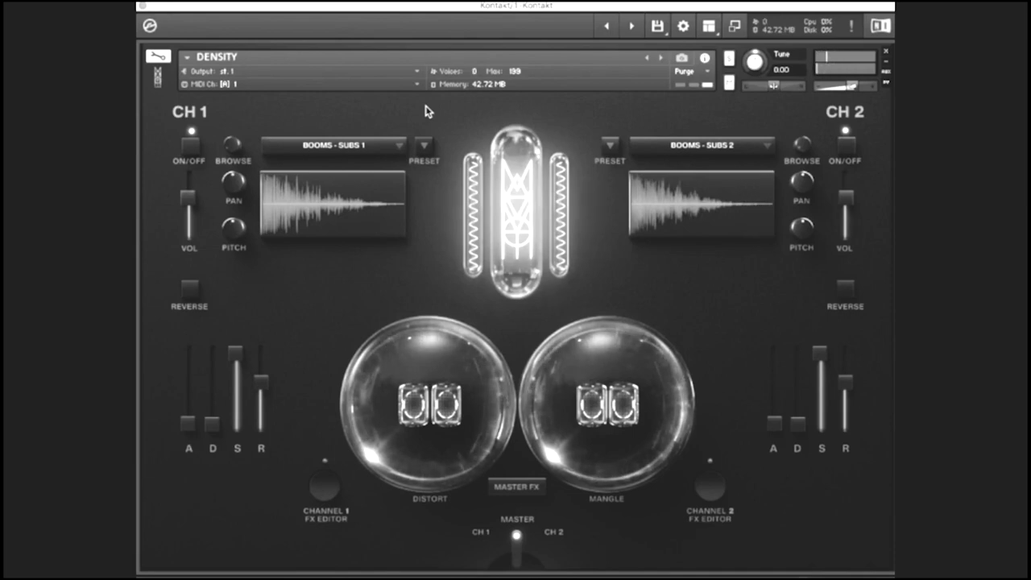
# - Load the one-shot sources Braams - Dark 1 into channel 1 and Braams - Braam Hits into channel 2
pyautogui.click(355, 153)
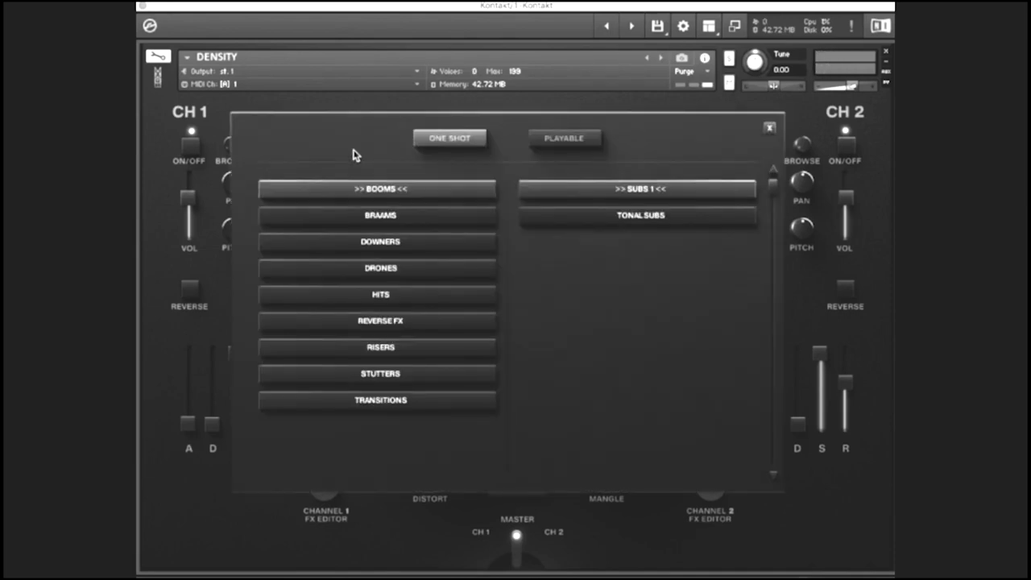
pyautogui.click(386, 216)
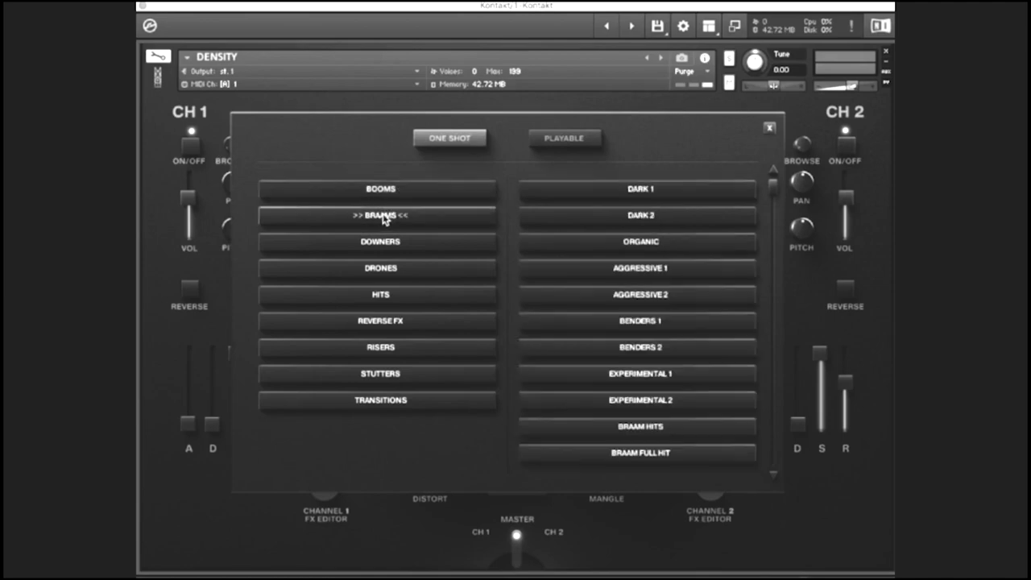
pyautogui.click(573, 192)
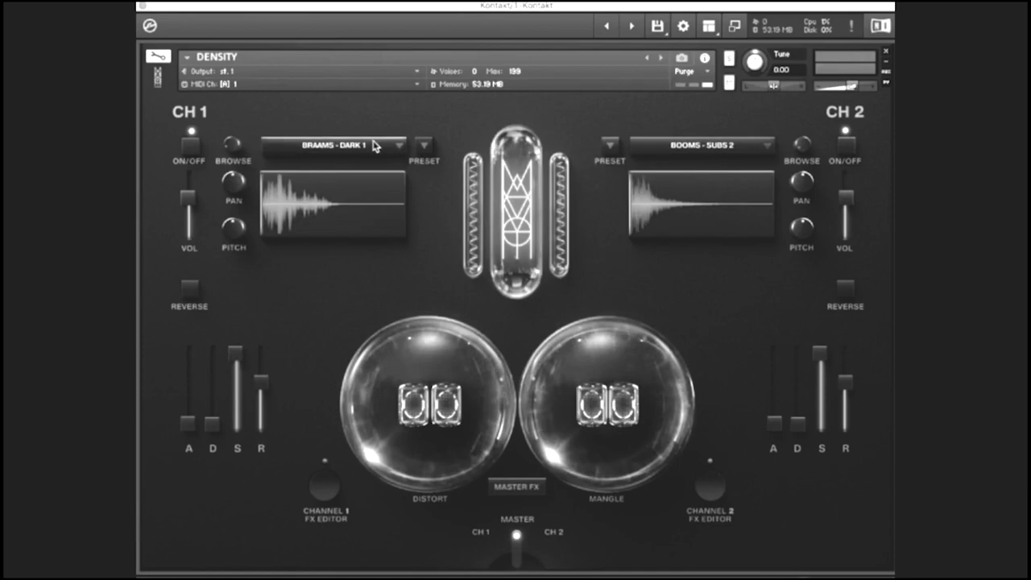
pyautogui.click(669, 146)
pyautogui.click(417, 220)
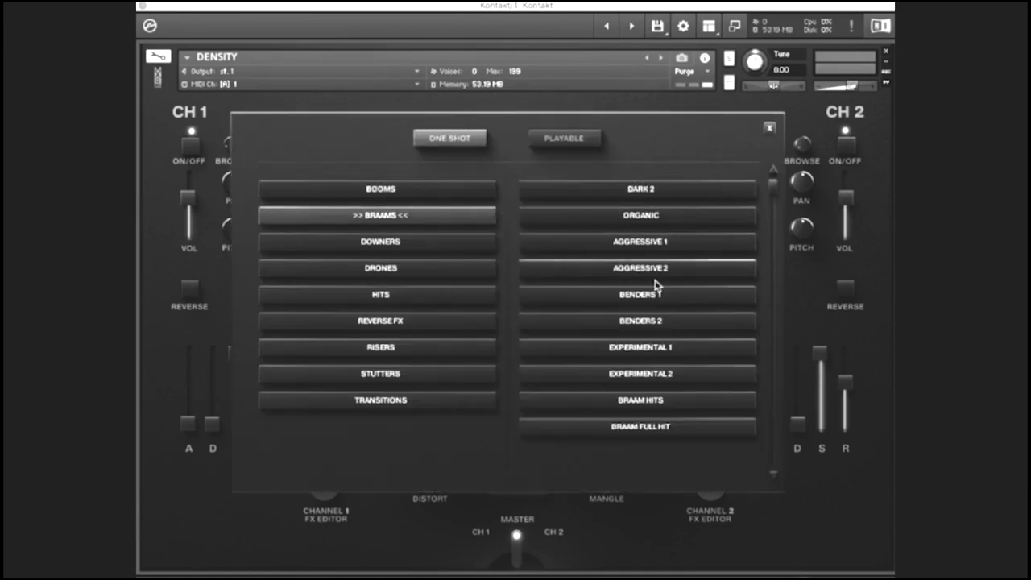
pyautogui.click(640, 403)
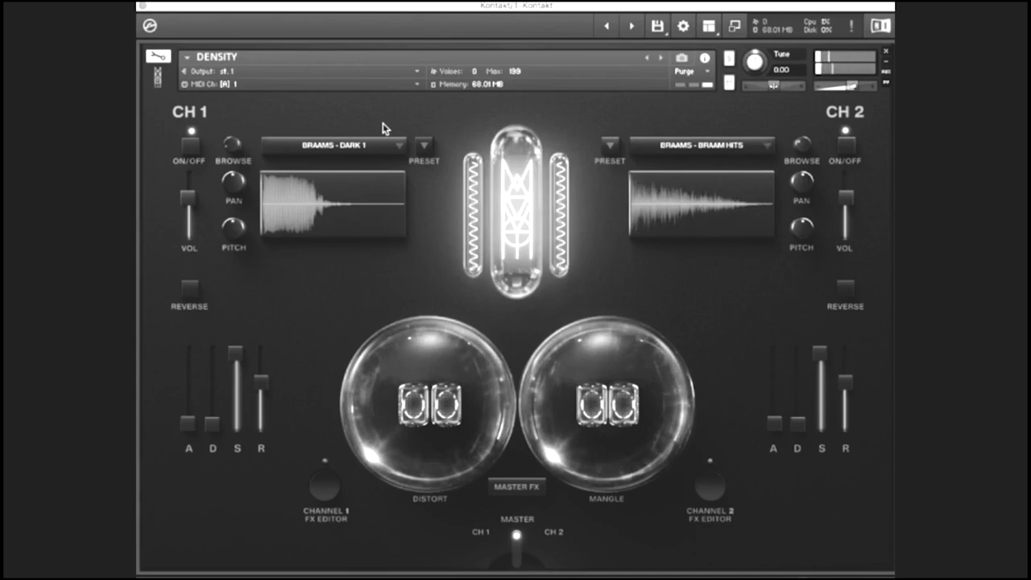
# - Load the one-shot sources Downers 1 into channel 1 and Downers 2 into channel 2
pyautogui.click(373, 146)
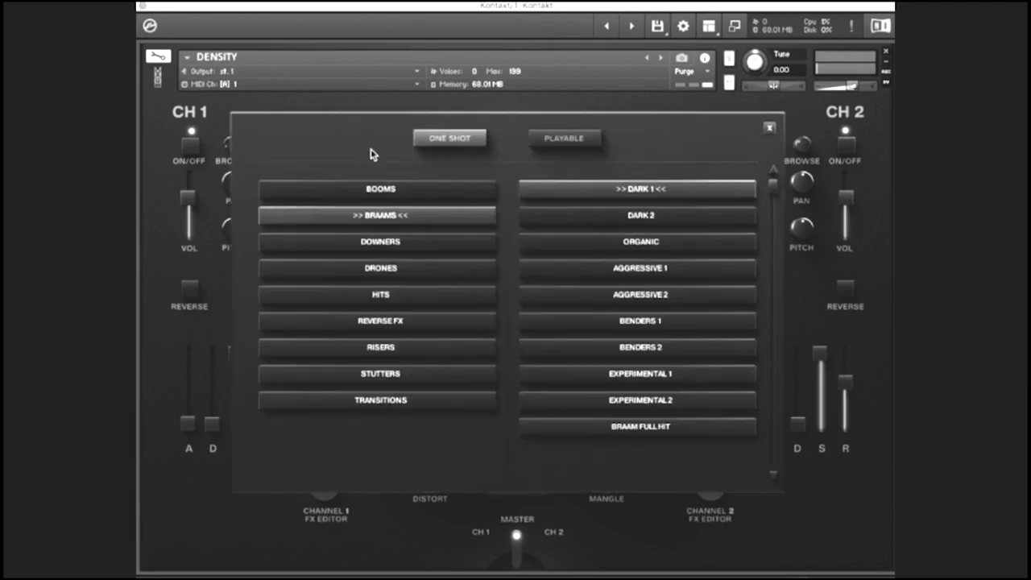
pyautogui.click(363, 241)
pyautogui.click(625, 199)
pyautogui.click(769, 128)
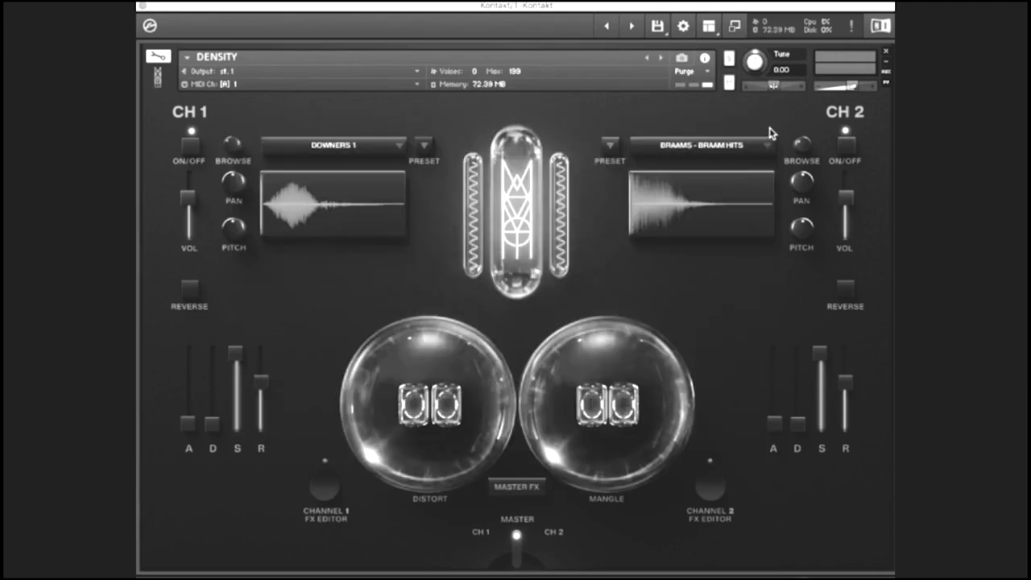
pyautogui.click(706, 146)
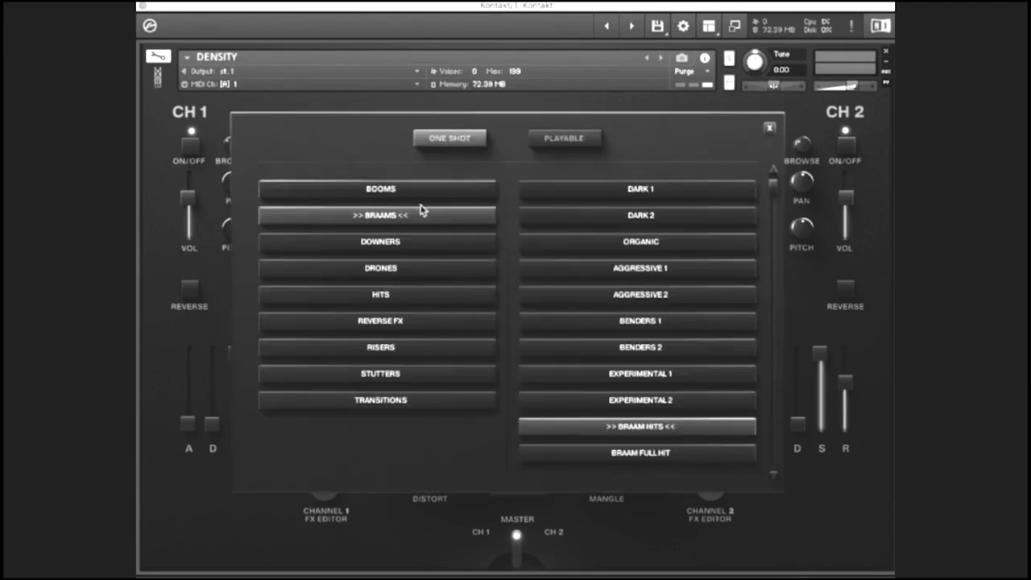
pyautogui.click(444, 241)
pyautogui.click(769, 128)
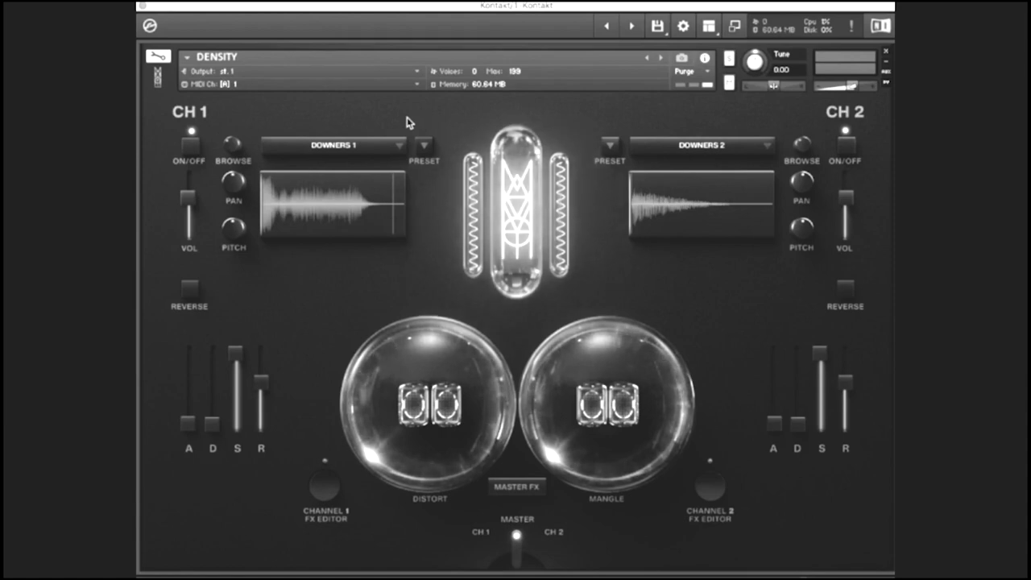
# - Load the one-shot sources Drones 1 into channel 1 and Drones 2 into channel 2
pyautogui.click(373, 147)
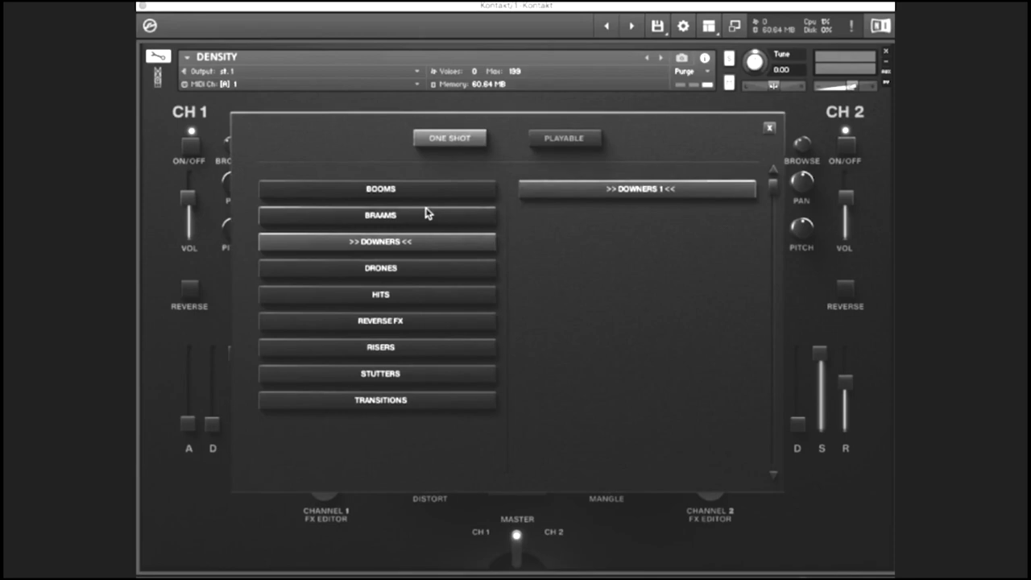
pyautogui.click(405, 267)
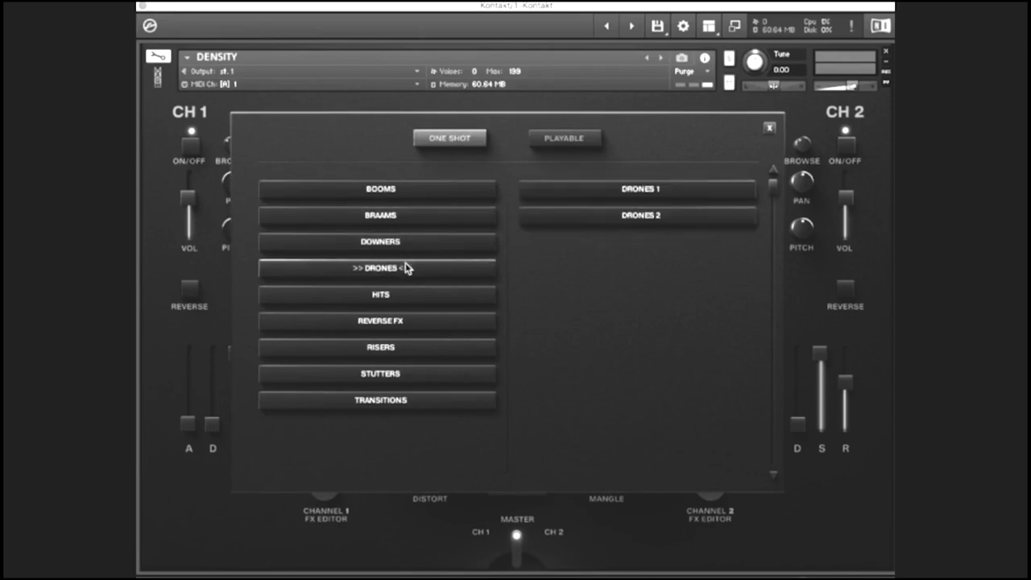
pyautogui.click(594, 193)
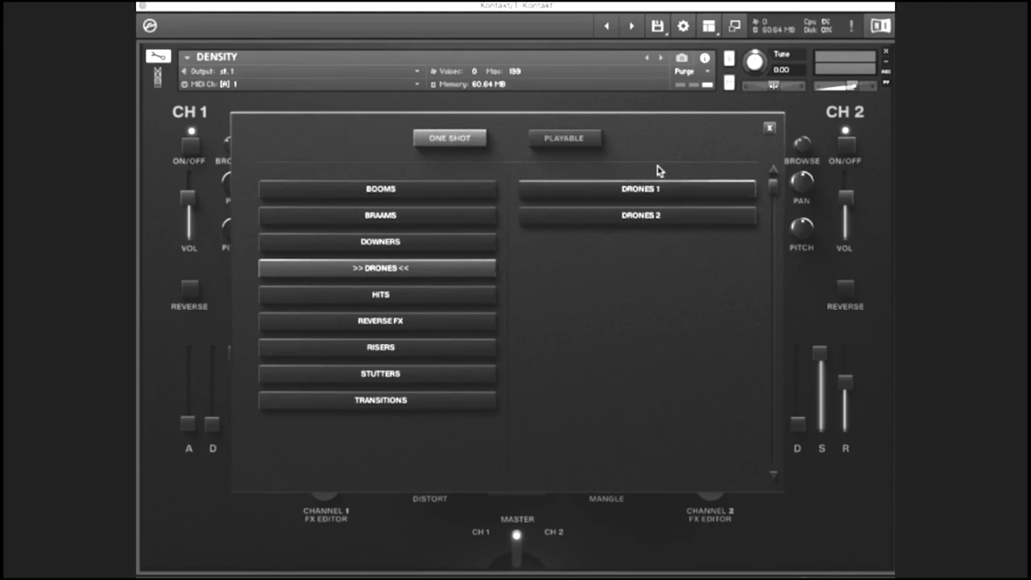
pyautogui.click(770, 129)
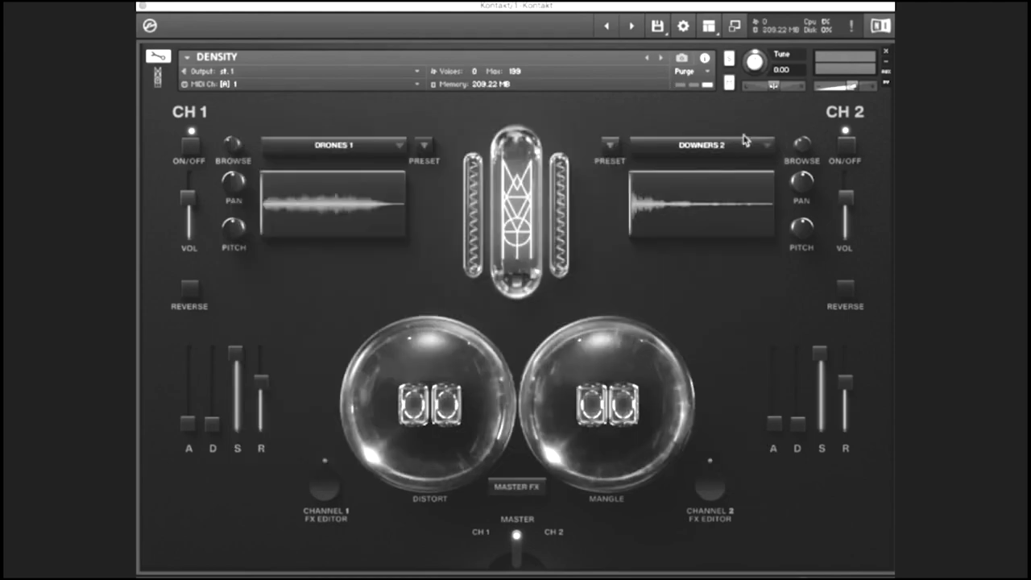
pyautogui.click(725, 142)
pyautogui.click(405, 272)
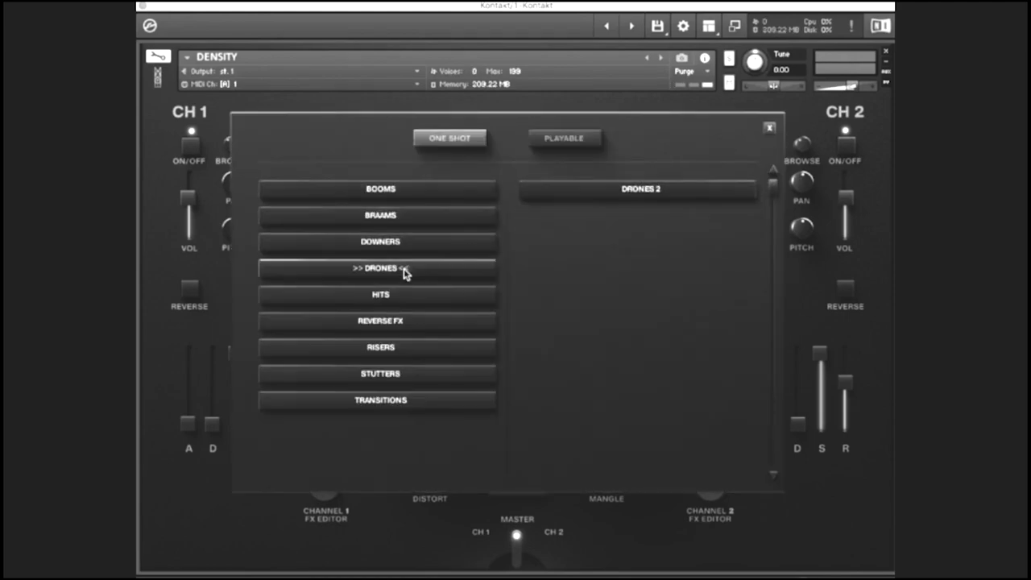
pyautogui.click(676, 188)
pyautogui.click(767, 127)
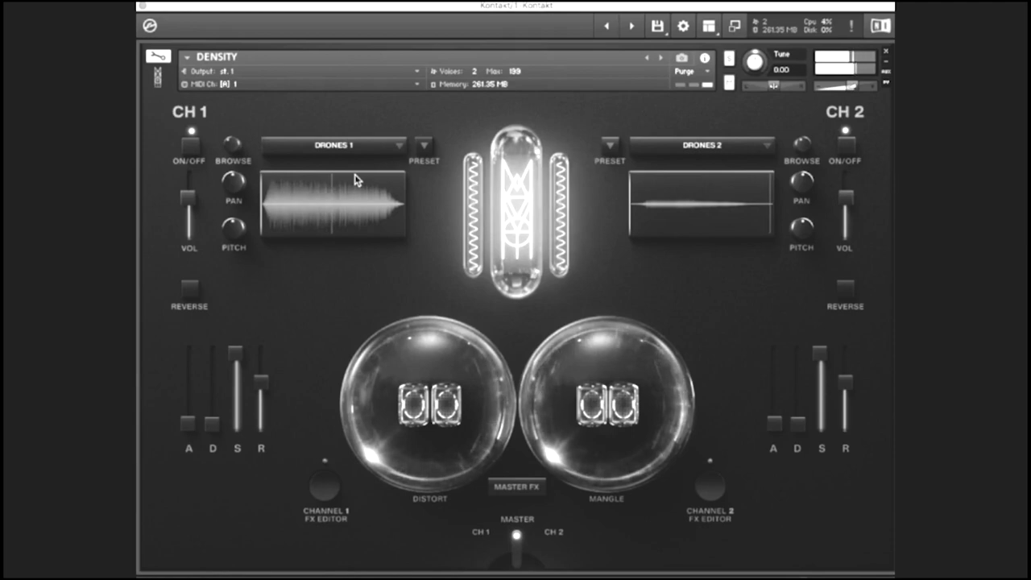
# - Load the one-shot sources Hits - Trailer 1 into channel 1 and Hits - Horror into channel 2
pyautogui.scroll(1, 358, 181)
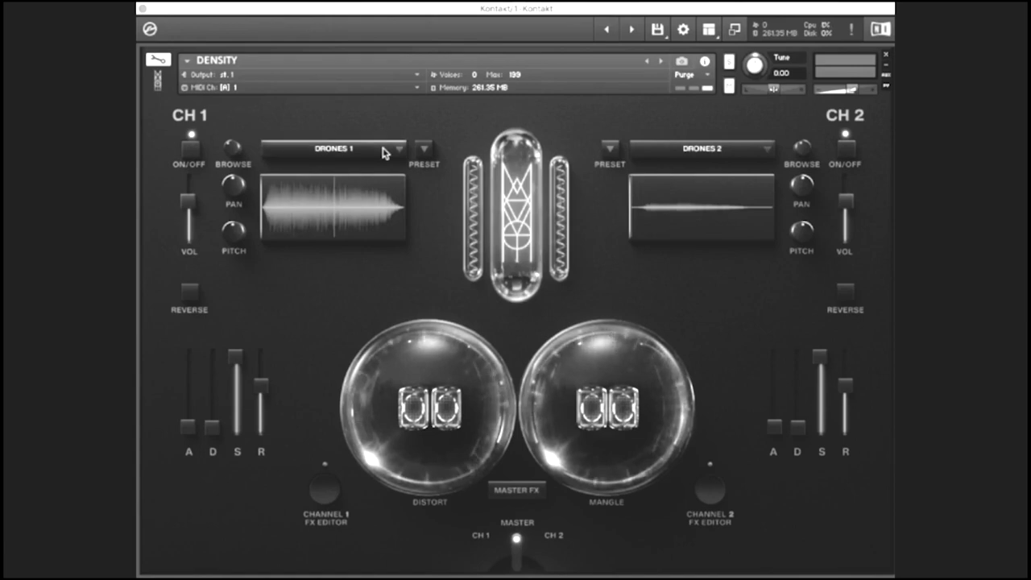
pyautogui.click(382, 148)
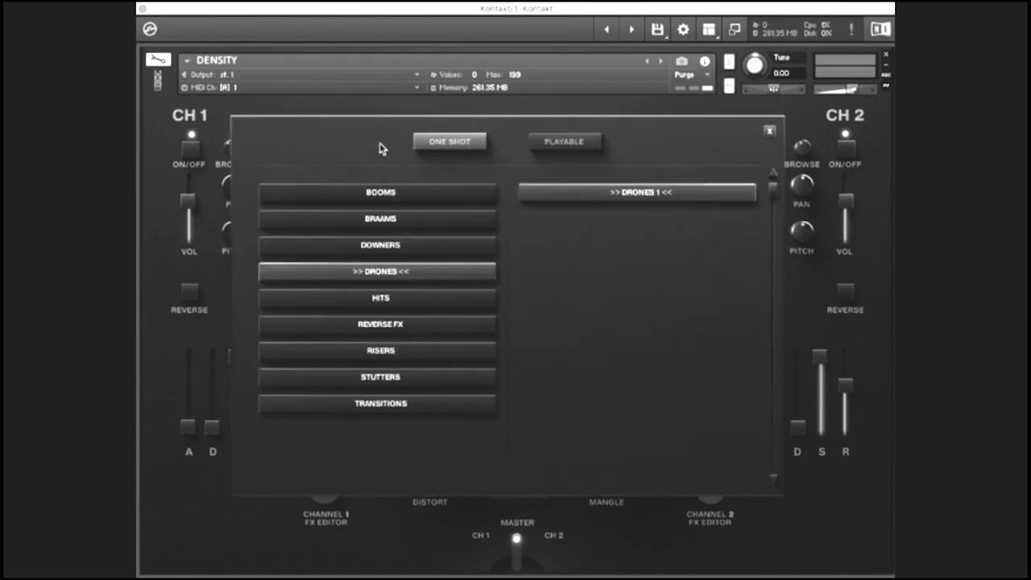
pyautogui.click(394, 297)
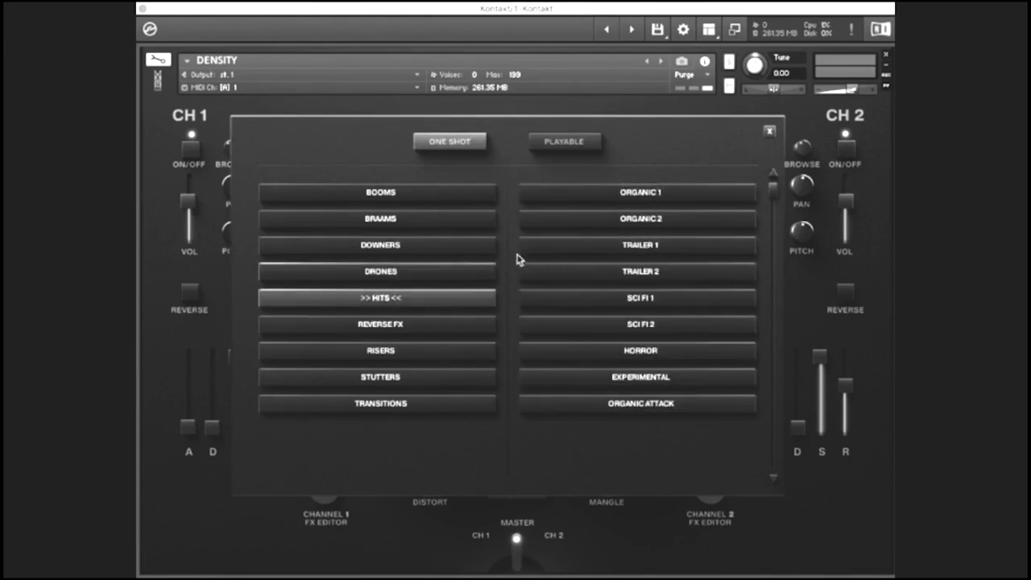
pyautogui.click(604, 246)
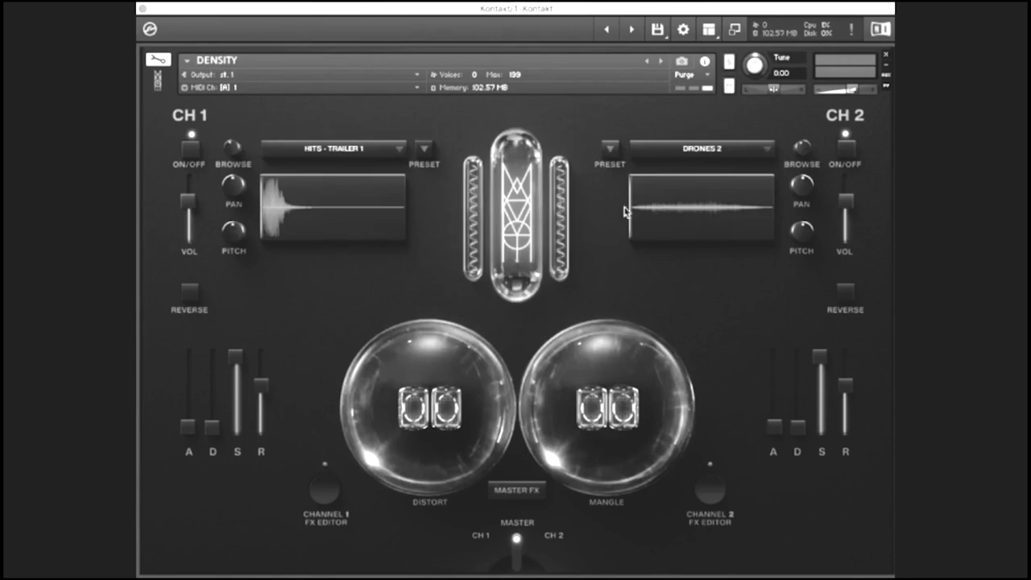
pyautogui.click(675, 155)
pyautogui.click(428, 301)
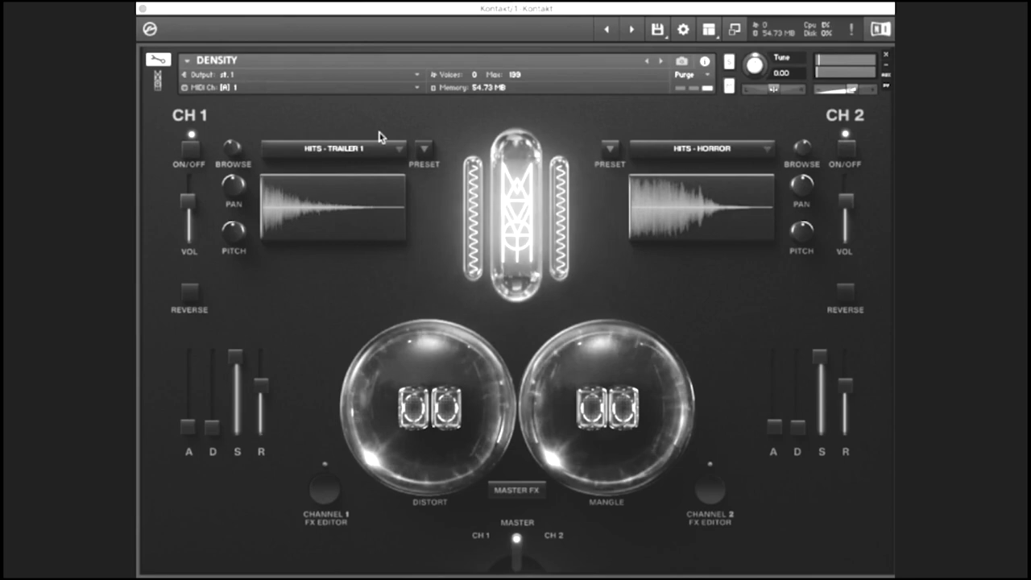
# - Load the one-shot sources Reverse FX - No Tail 1 into channel 1 and Reverse FX - Tail into channel 2
pyautogui.click(353, 152)
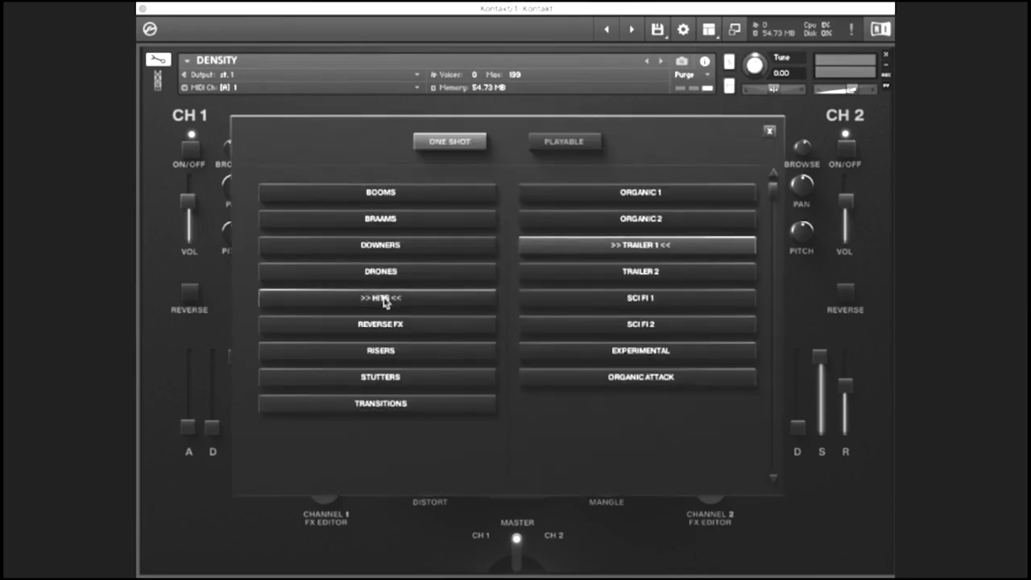
pyautogui.click(386, 326)
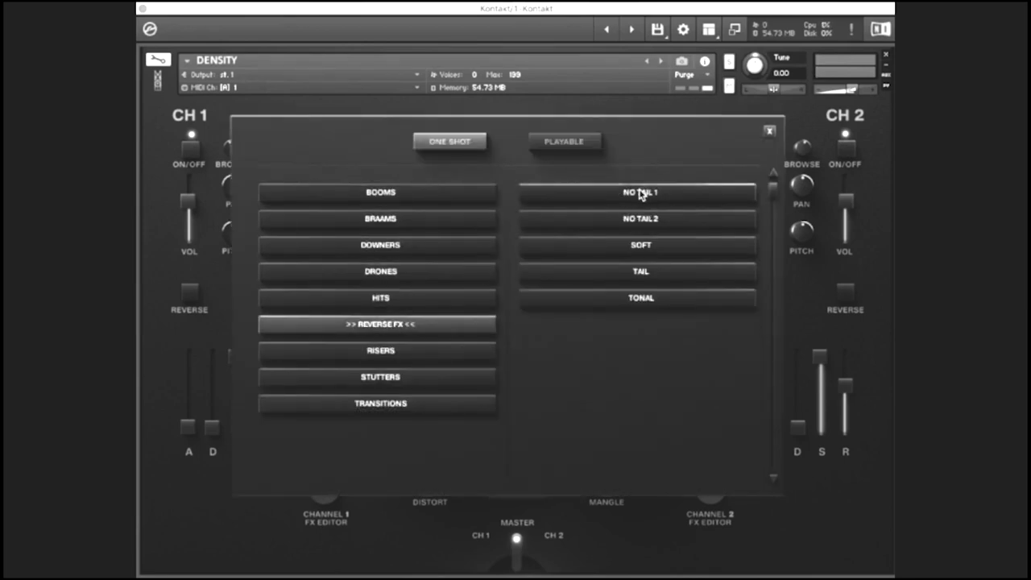
pyautogui.click(637, 197)
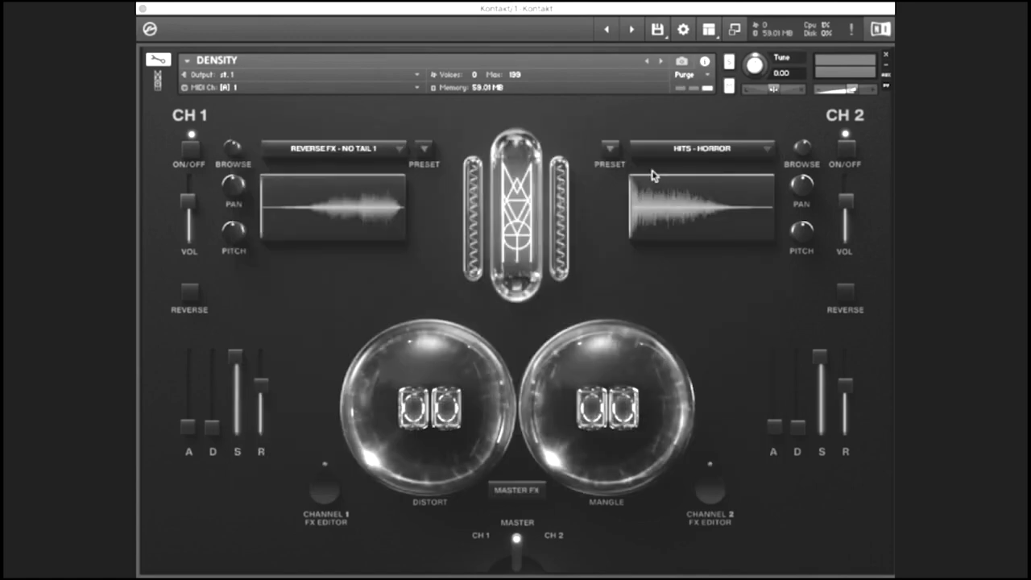
pyautogui.click(675, 160)
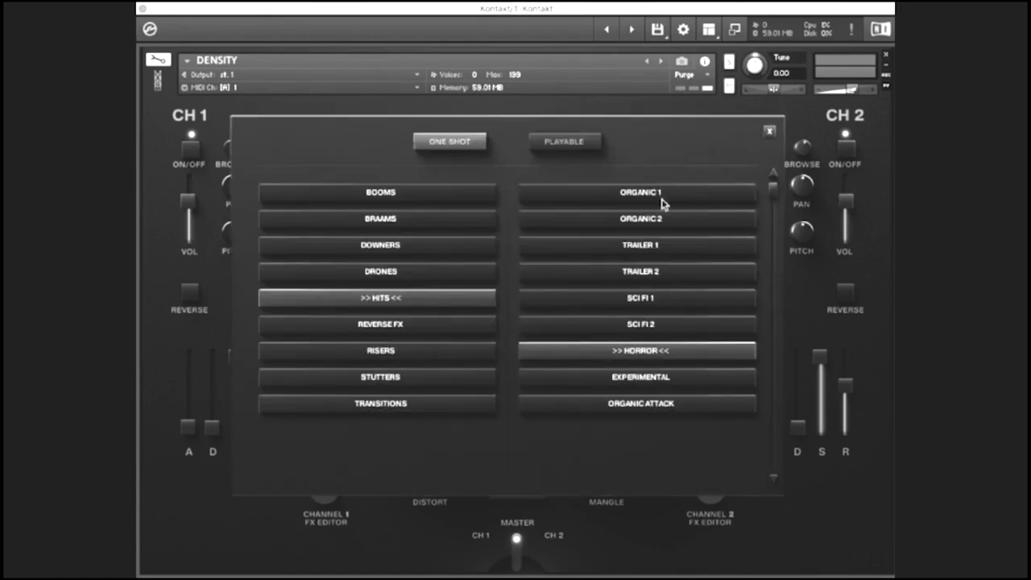
pyautogui.click(428, 325)
pyautogui.click(632, 248)
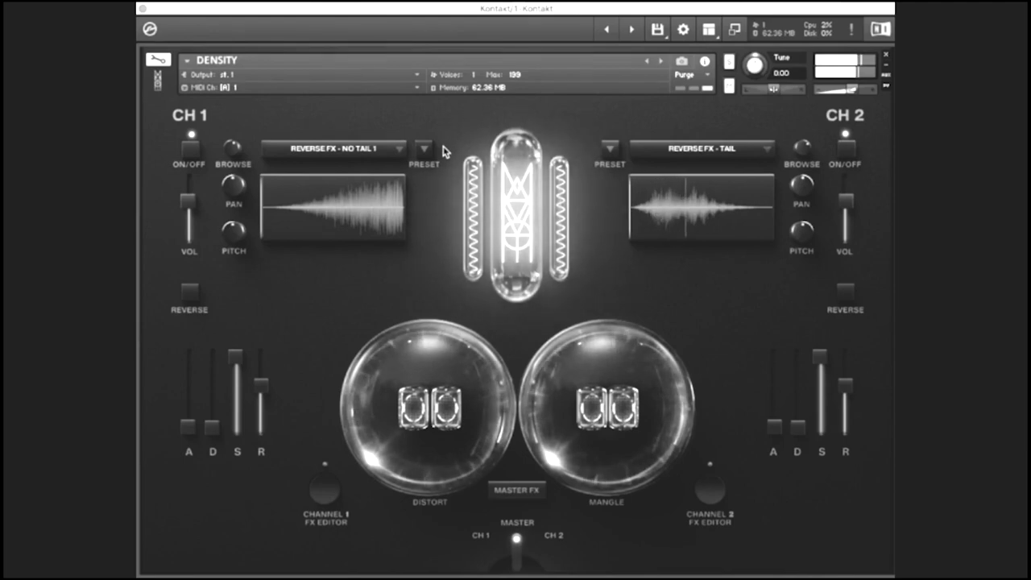
# - Load the one-shot sources Risers - Trailer 1 into channel 1 and Risers - Sci Fi 1 into channel 2
pyautogui.click(333, 147)
pyautogui.click(393, 355)
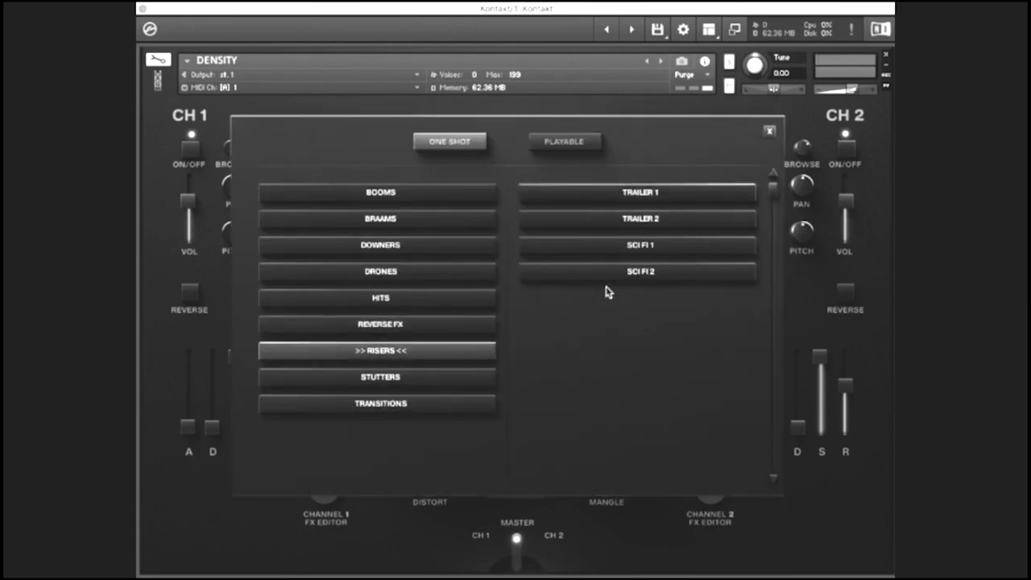
pyautogui.click(586, 198)
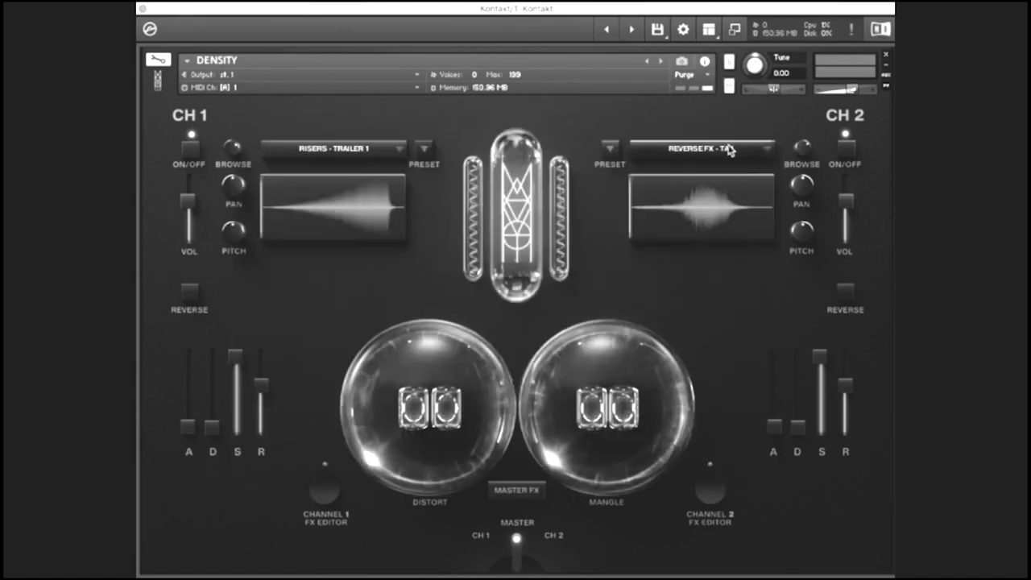
pyautogui.click(728, 149)
pyautogui.click(451, 350)
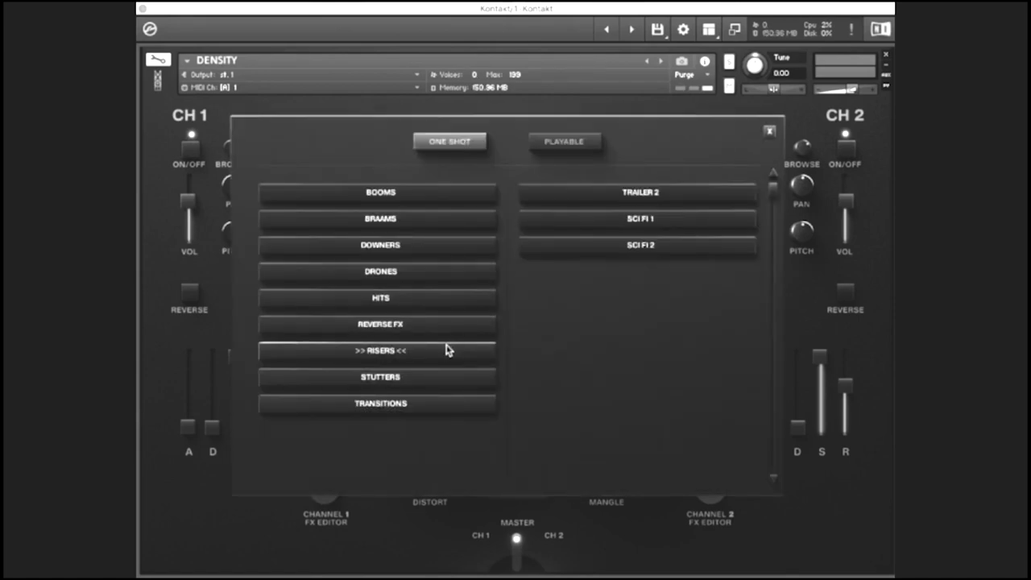
pyautogui.click(618, 227)
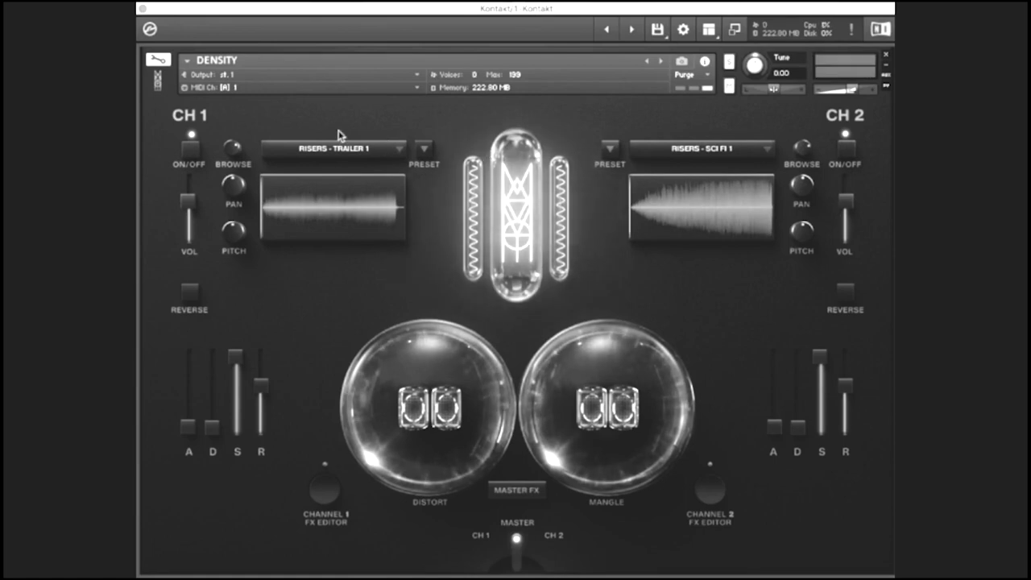
# - Load the one-shot sources Stutters 1 into channel 1 and Stutters 2 into channel 2
pyautogui.click(324, 145)
pyautogui.click(374, 378)
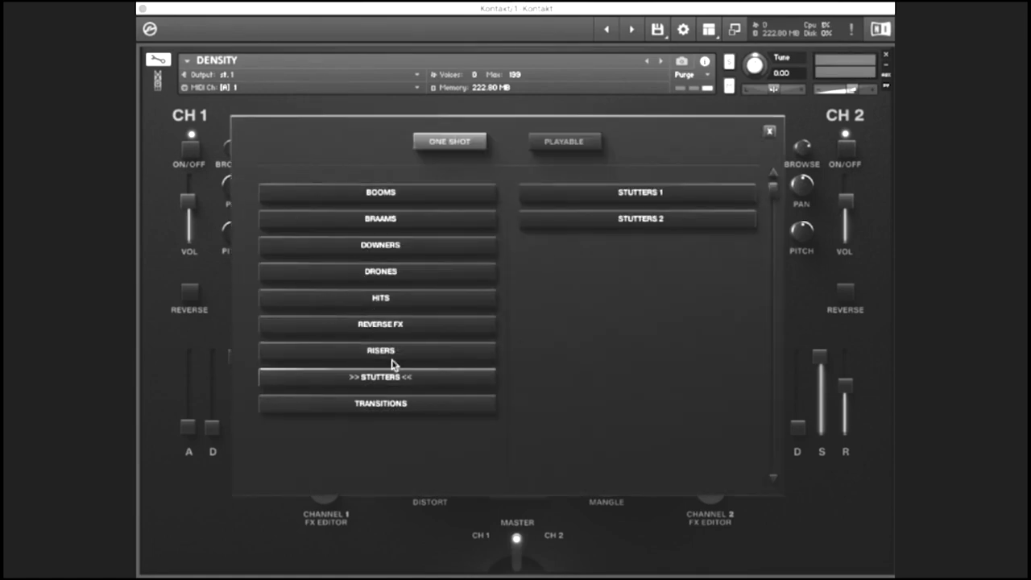
pyautogui.click(680, 192)
pyautogui.click(769, 130)
pyautogui.click(733, 150)
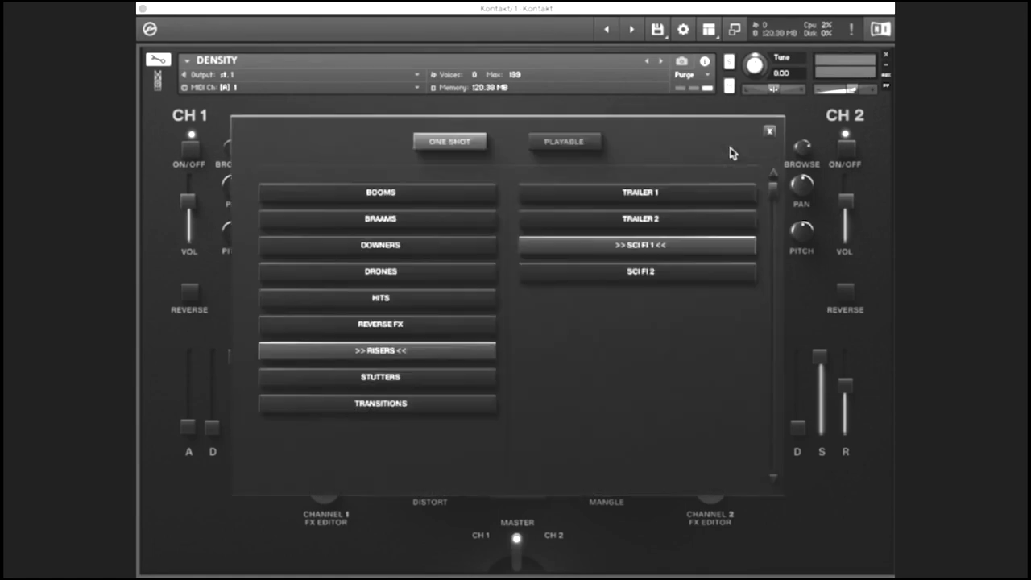
pyautogui.click(414, 375)
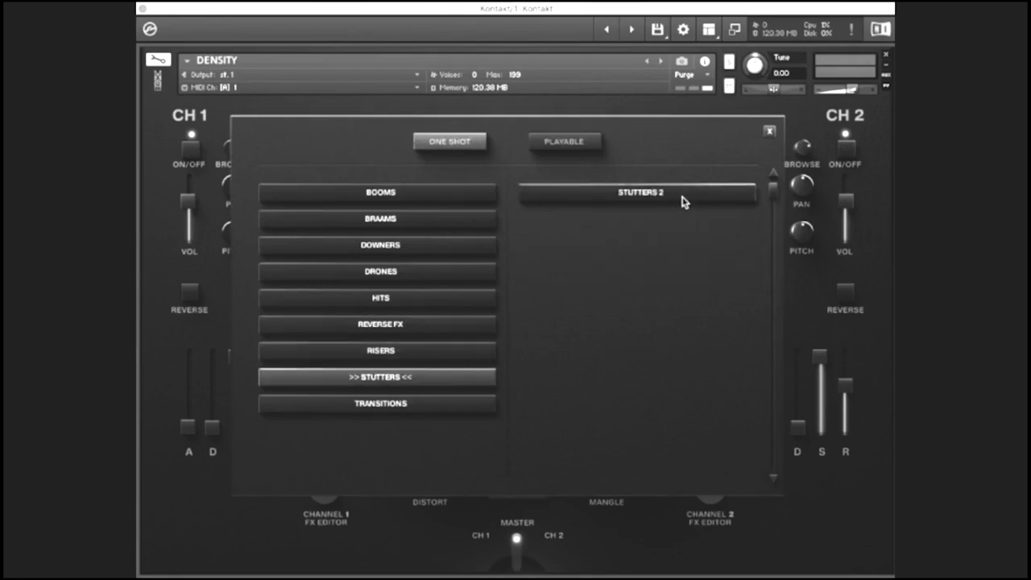
pyautogui.click(769, 132)
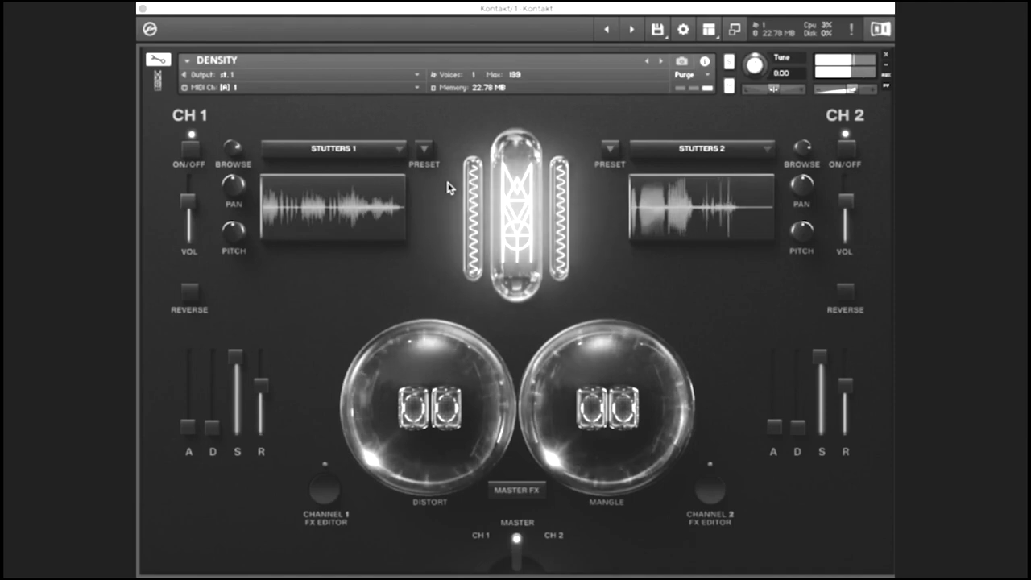
# - Load the one-shot sources Hit Transitions 1 into channel 1 and Metal Transitions 1 into channel 2
pyautogui.click(352, 153)
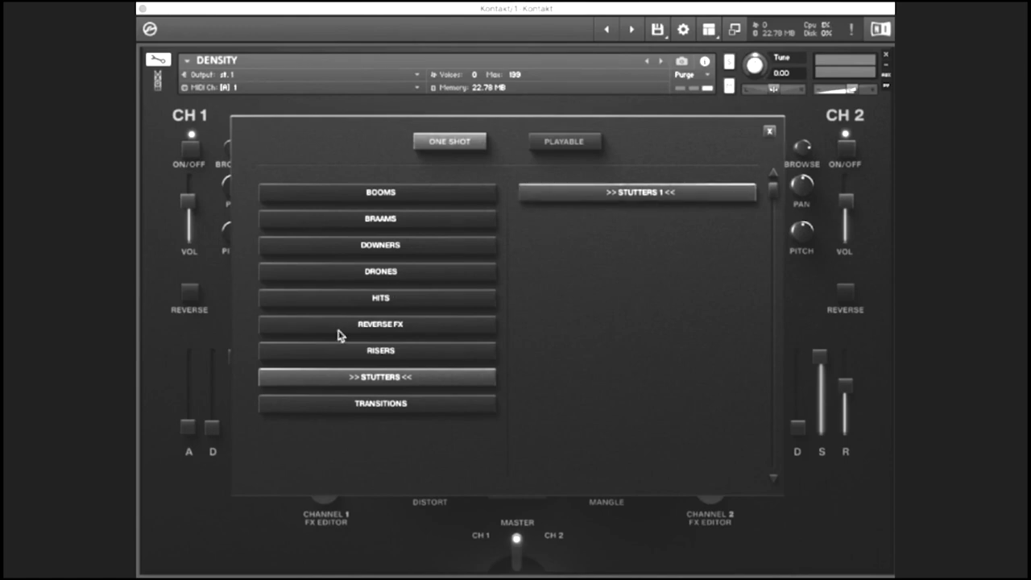
pyautogui.click(365, 405)
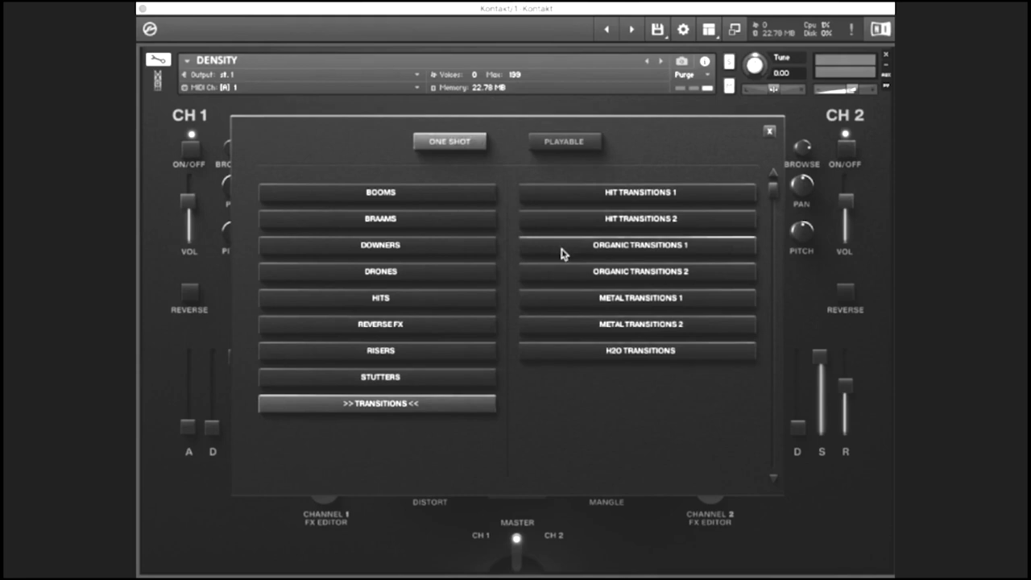
pyautogui.click(577, 198)
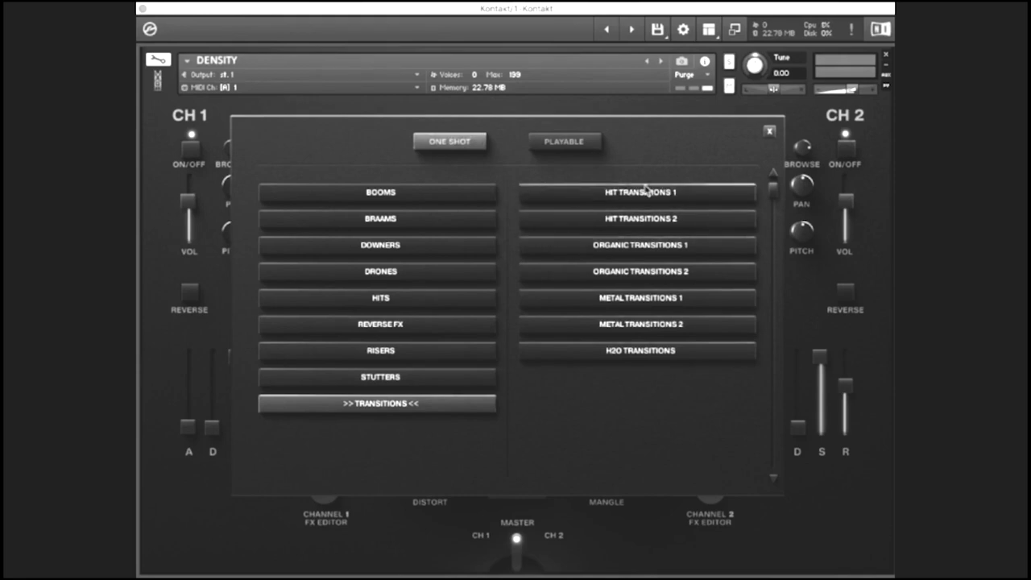
pyautogui.click(769, 132)
pyautogui.click(711, 145)
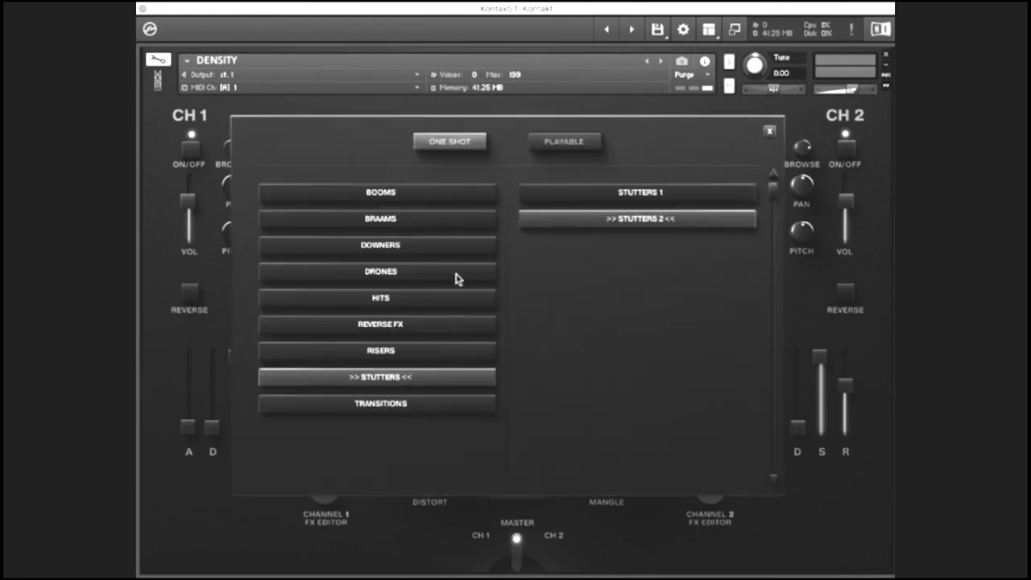
pyautogui.click(385, 405)
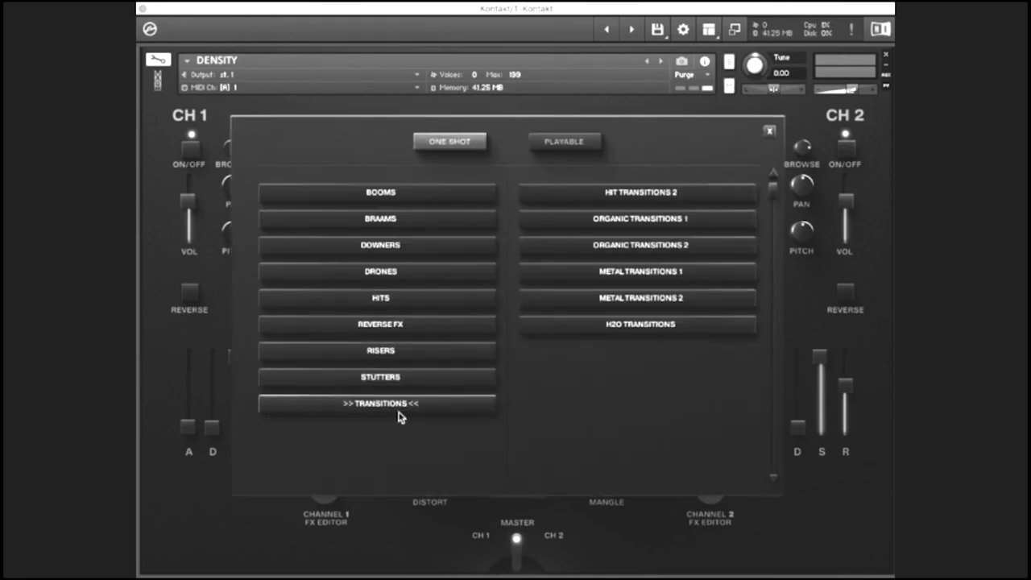
pyautogui.click(710, 275)
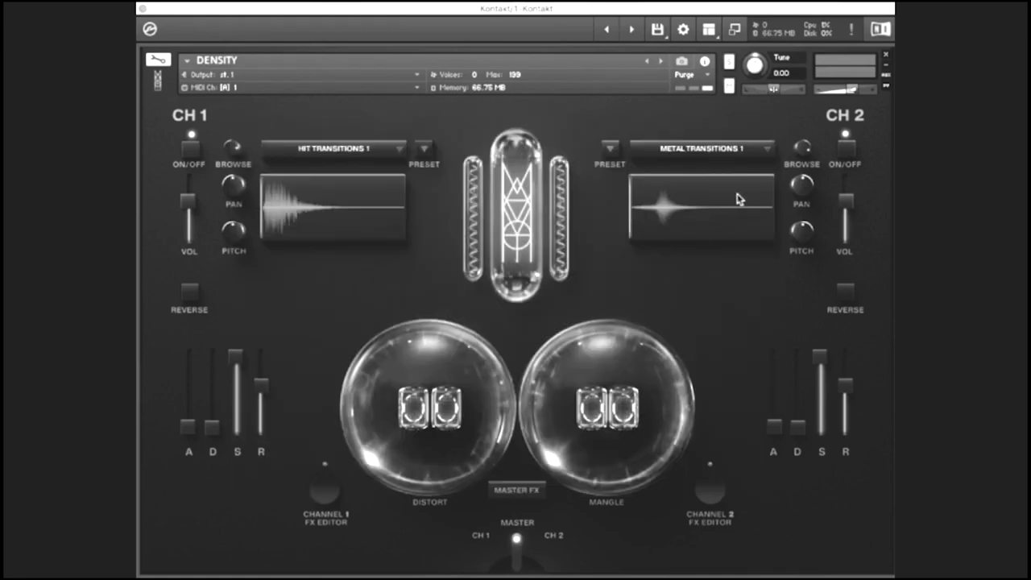